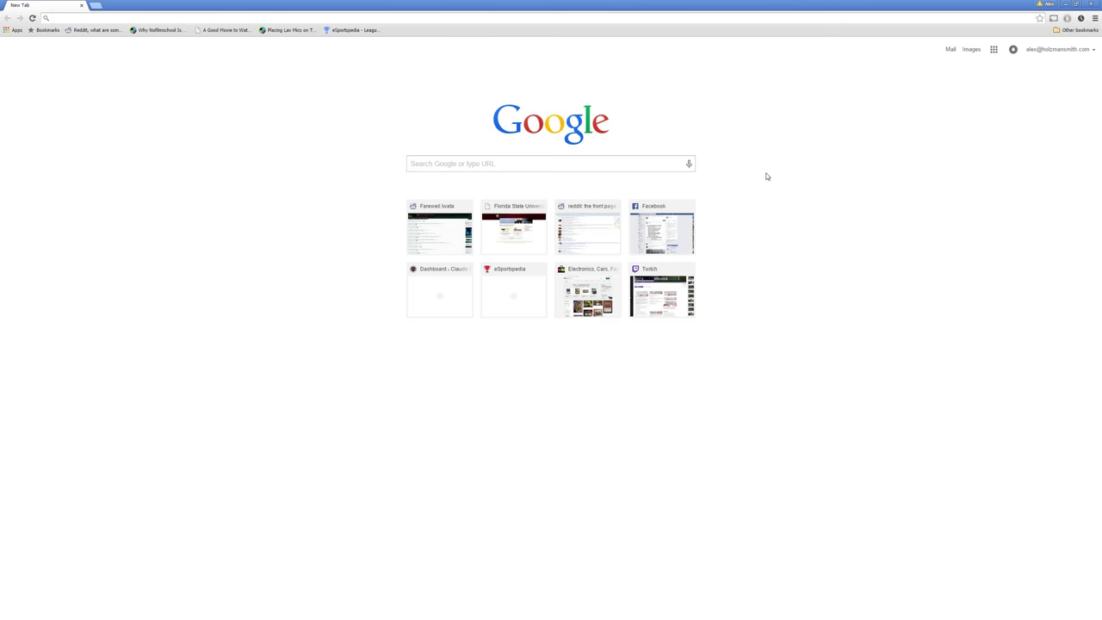
Step: Go to alphadraft.com and open the Tower Dive! (EULCS W8D1) #1 contest from the League of Legends EU LCS listings
{"action": "type", "text": "alphadraft.com"}
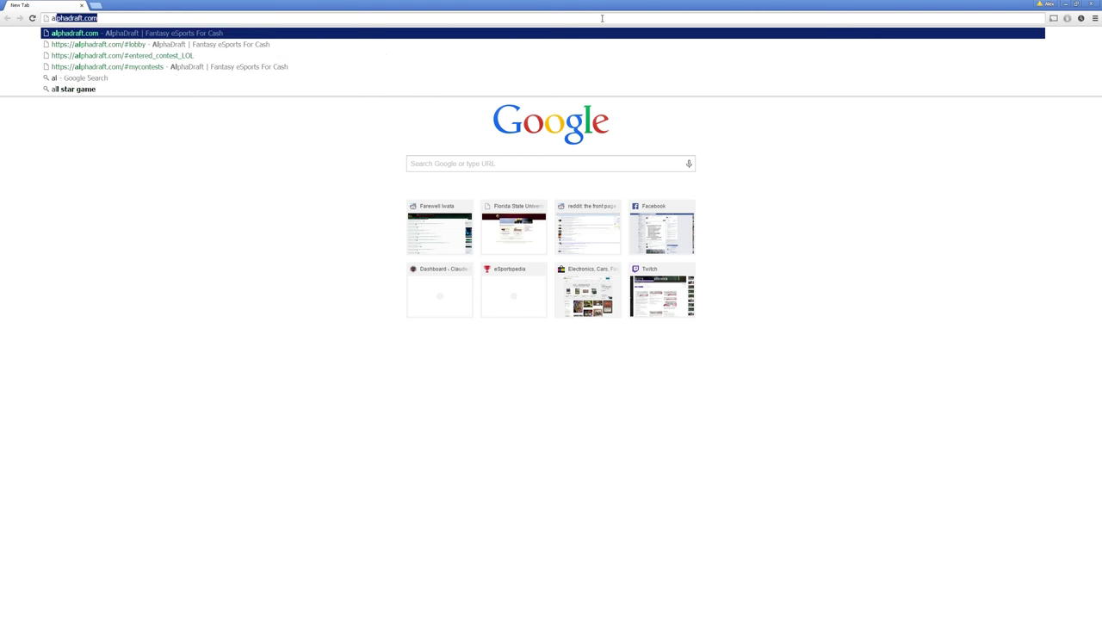
{"action": "key", "text": "Return"}
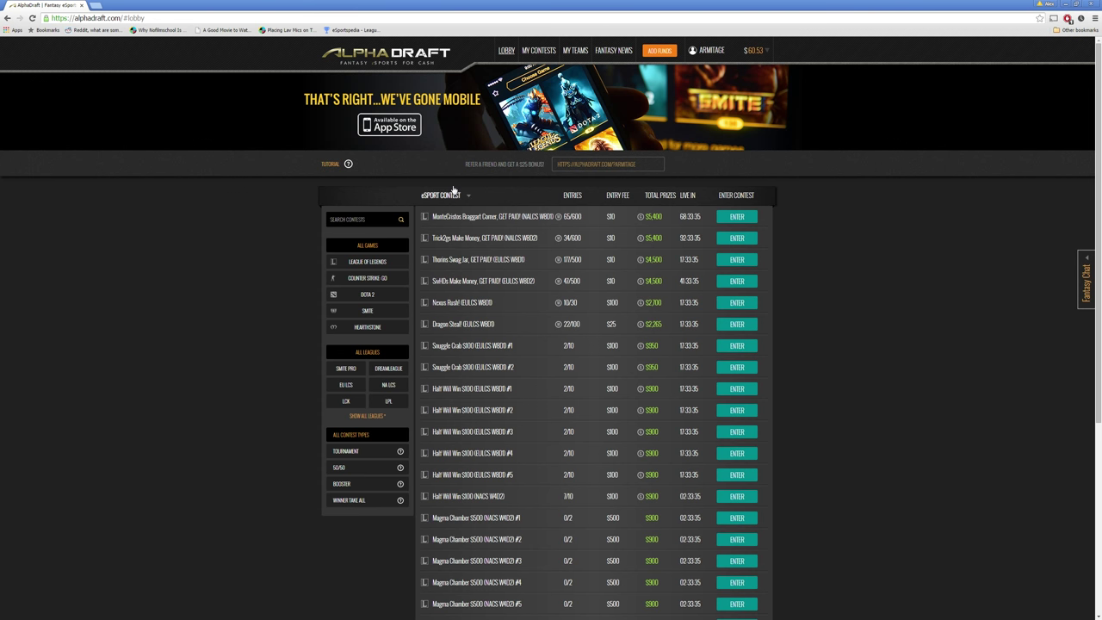
{"action": "left_click", "coordinate": [368, 262]}
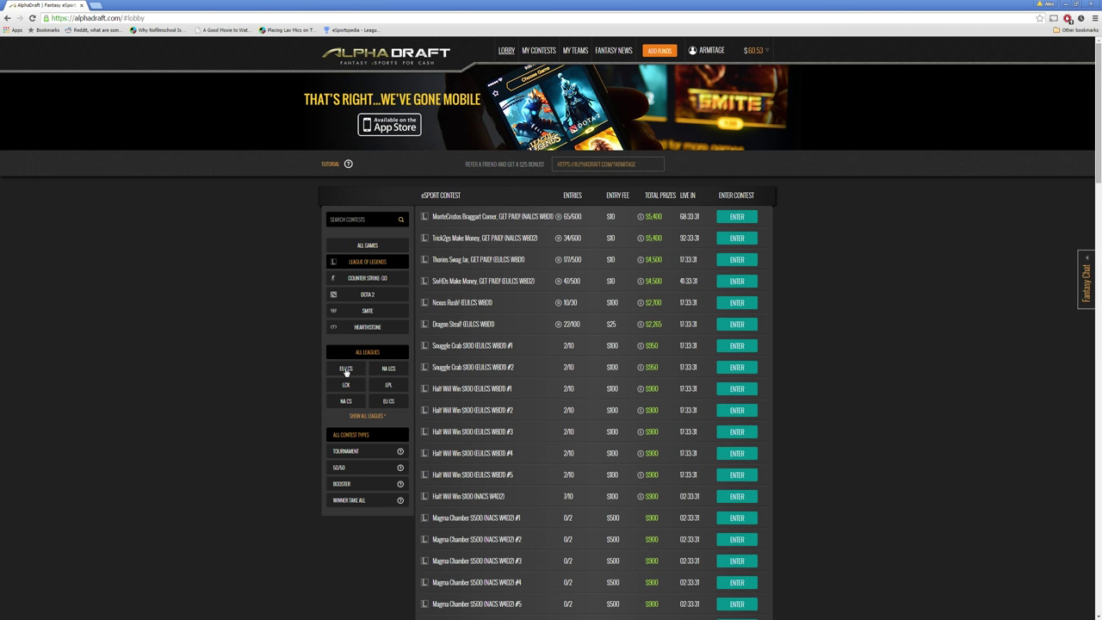
{"action": "left_click", "coordinate": [345, 368]}
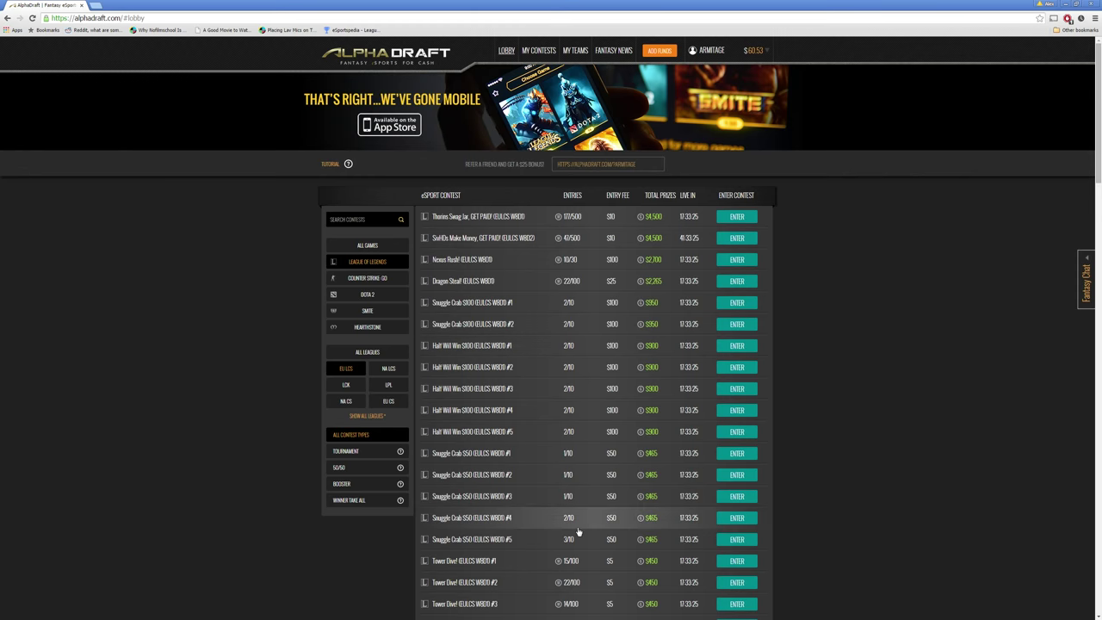
{"action": "left_click", "coordinate": [738, 561]}
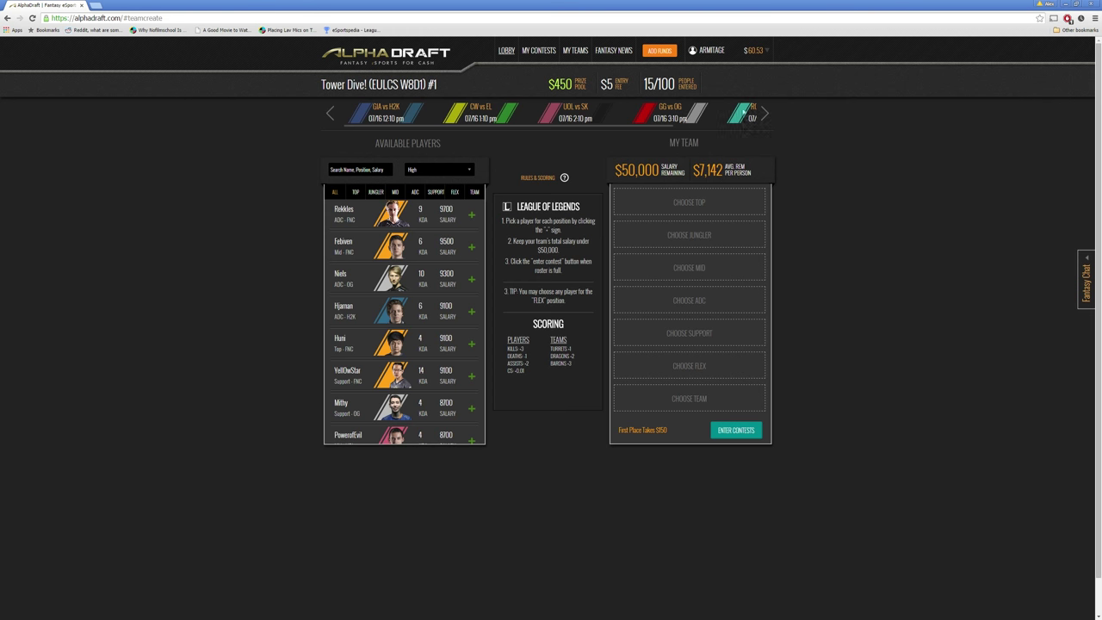
Step: Check the full schedule of matches covered by the contest and the stats summary for Rekkles
{"action": "left_click", "coordinate": [765, 113]}
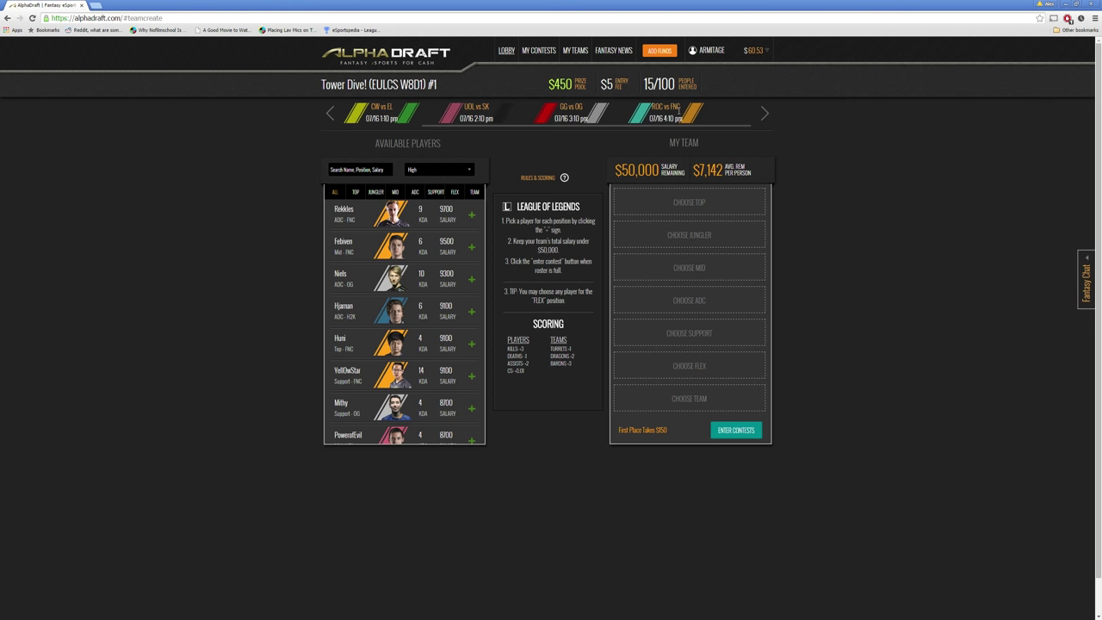
{"action": "left_click", "coordinate": [330, 113]}
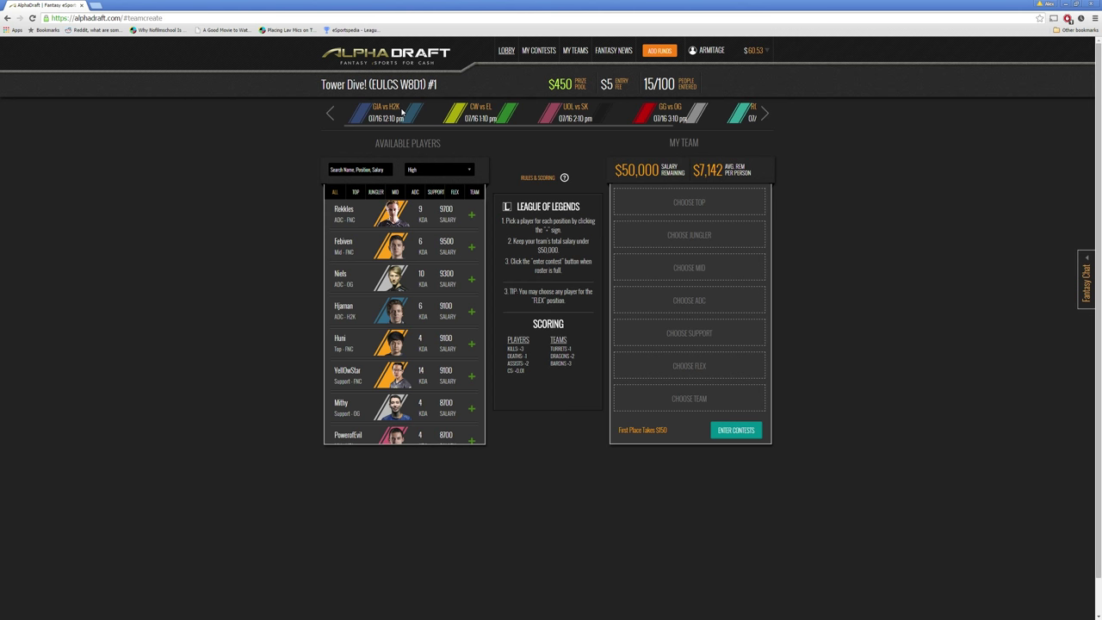
{"action": "left_click", "coordinate": [456, 215]}
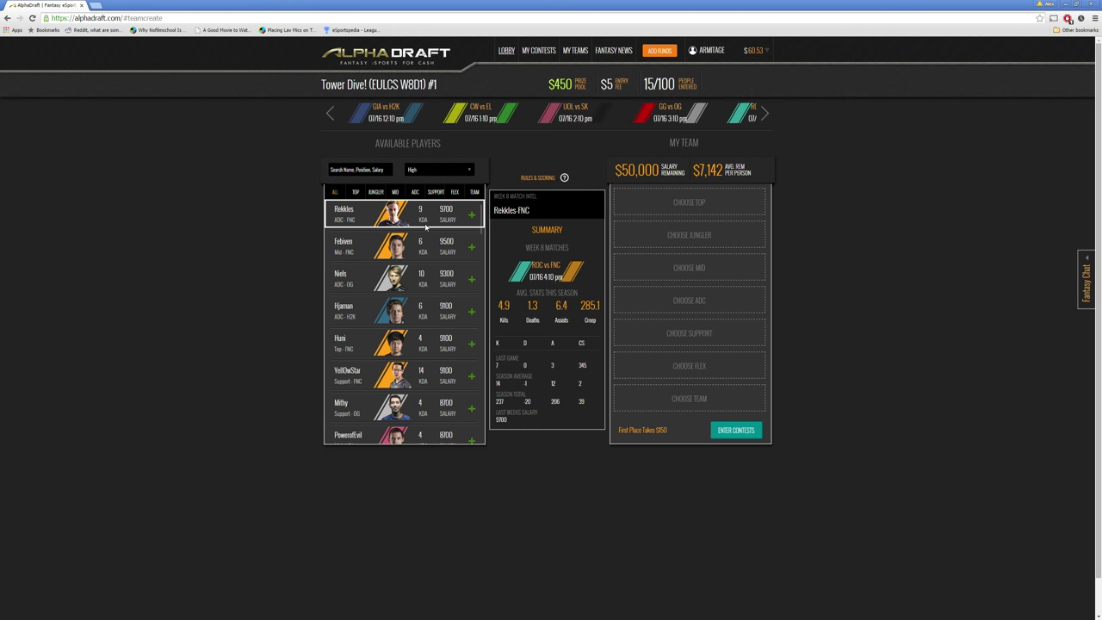
Step: Search the available players for h2k and add all five H2K players plus the H2K team to the roster
{"action": "left_click", "coordinate": [344, 169]}
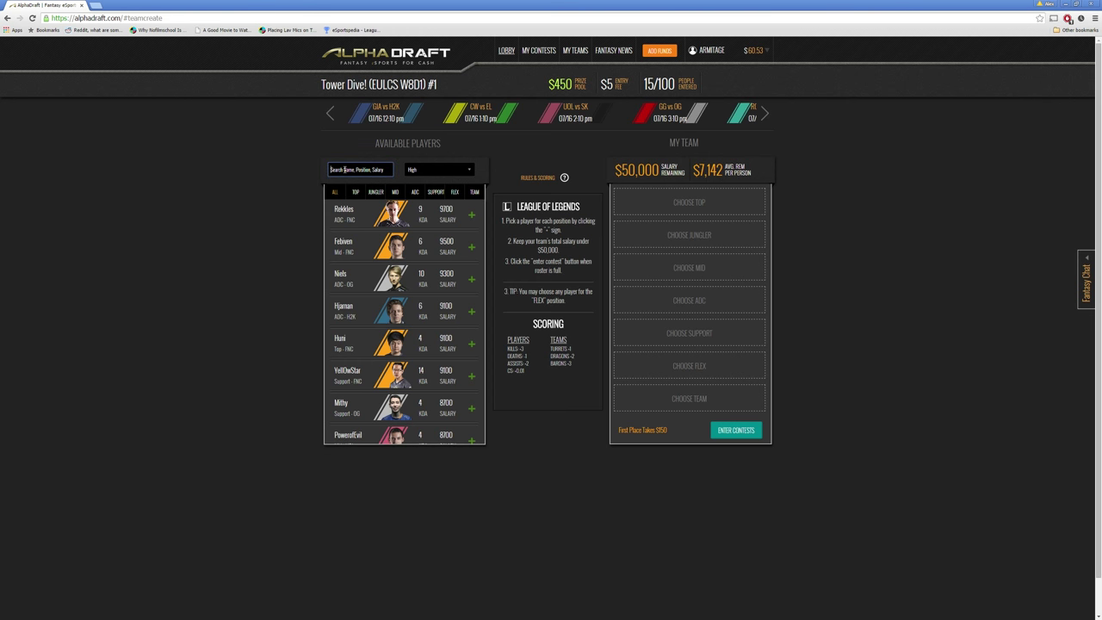
{"action": "type", "text": "h2k"}
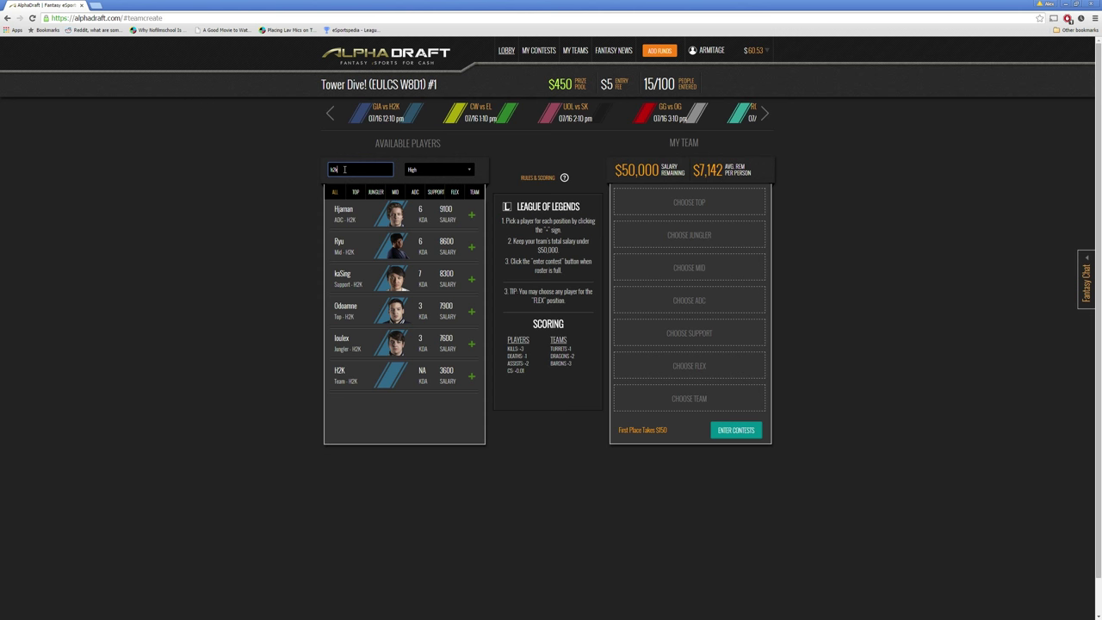
{"action": "left_click", "coordinate": [471, 214]}
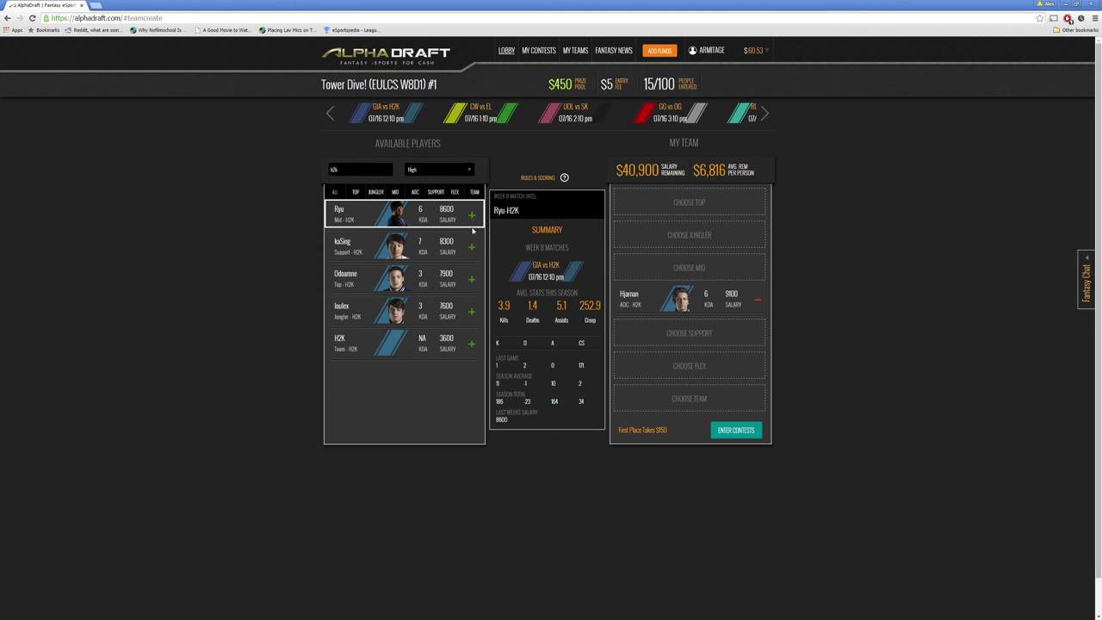
{"action": "left_click", "coordinate": [471, 216]}
{"action": "left_click", "coordinate": [471, 215]}
{"action": "left_click", "coordinate": [471, 215]}
{"action": "left_click", "coordinate": [471, 215]}
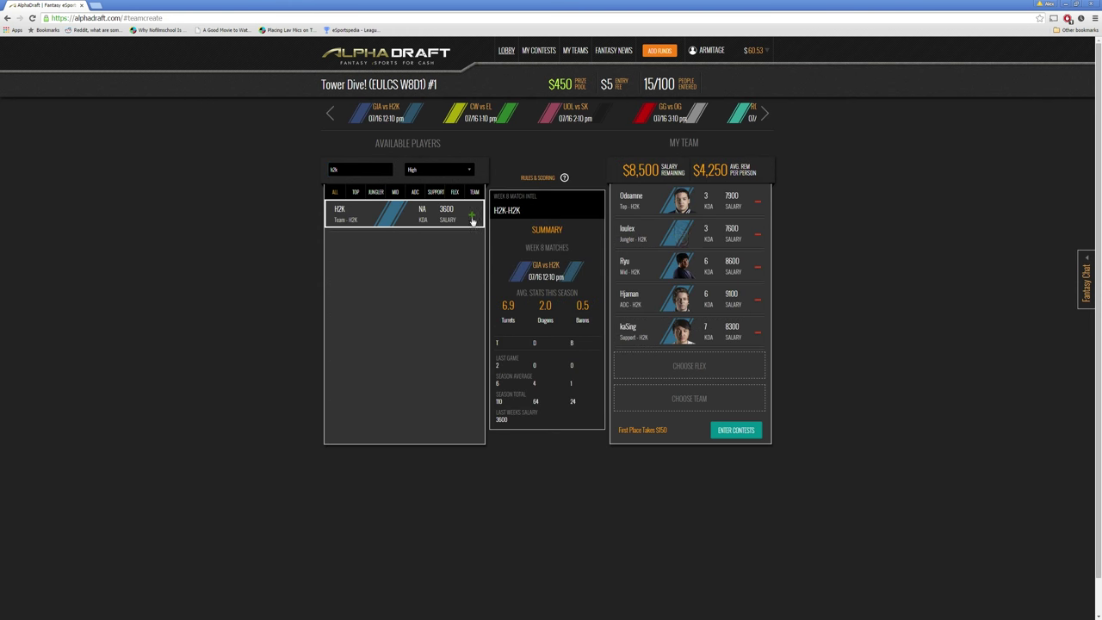
{"action": "left_click", "coordinate": [471, 215]}
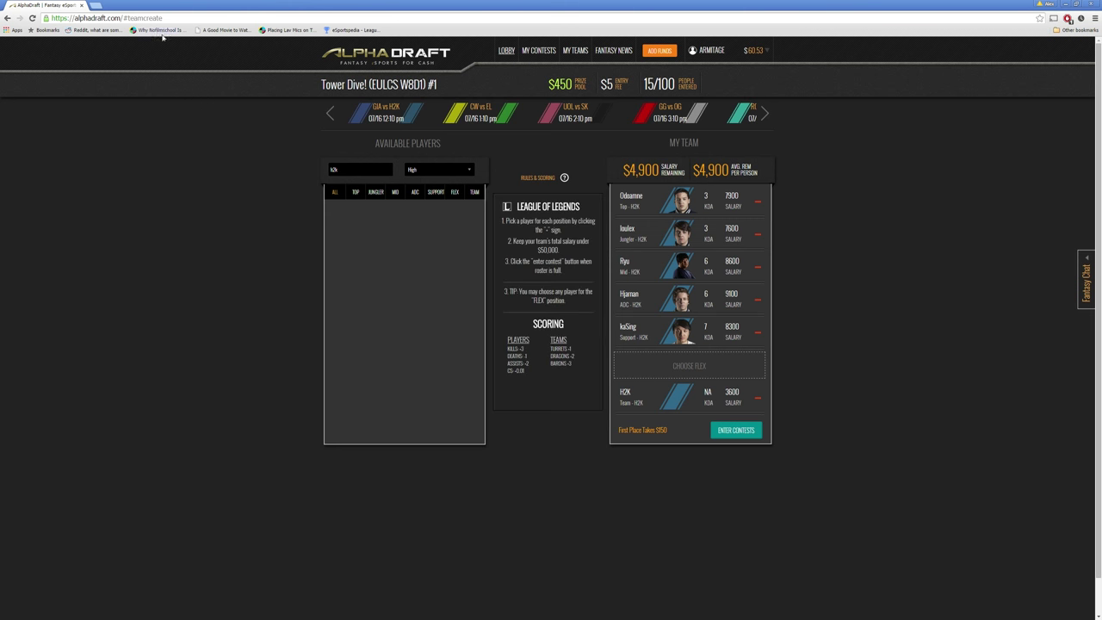
Step: Open the 2015 EU LCS Summer fantasy current totals page on eSportspedia in a separate browser tab
{"action": "left_click", "coordinate": [97, 6]}
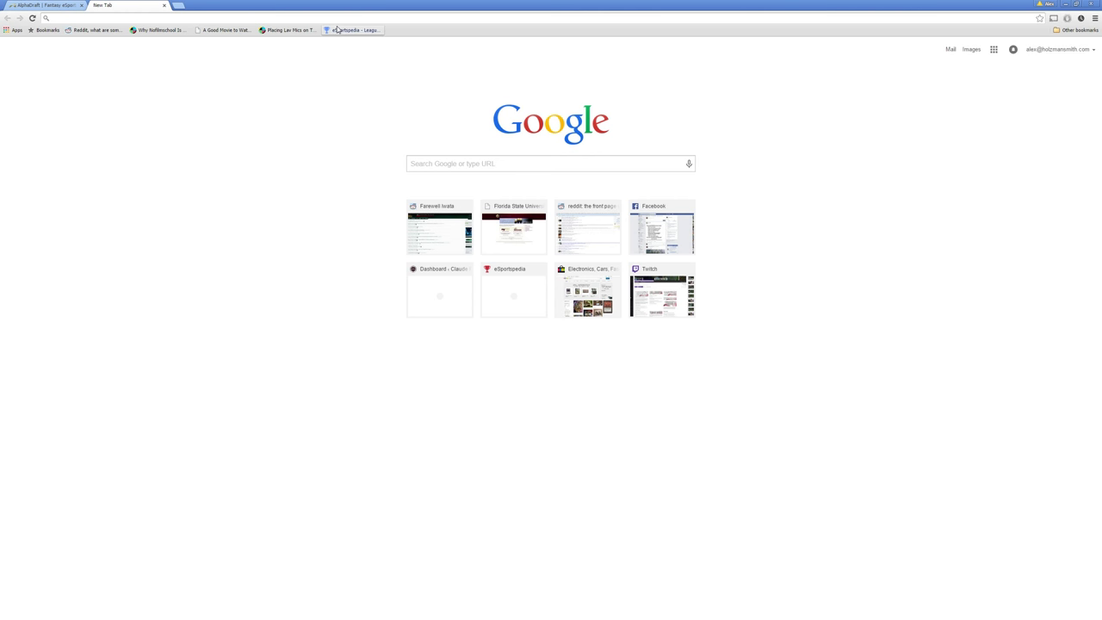
{"action": "left_click", "coordinate": [351, 30]}
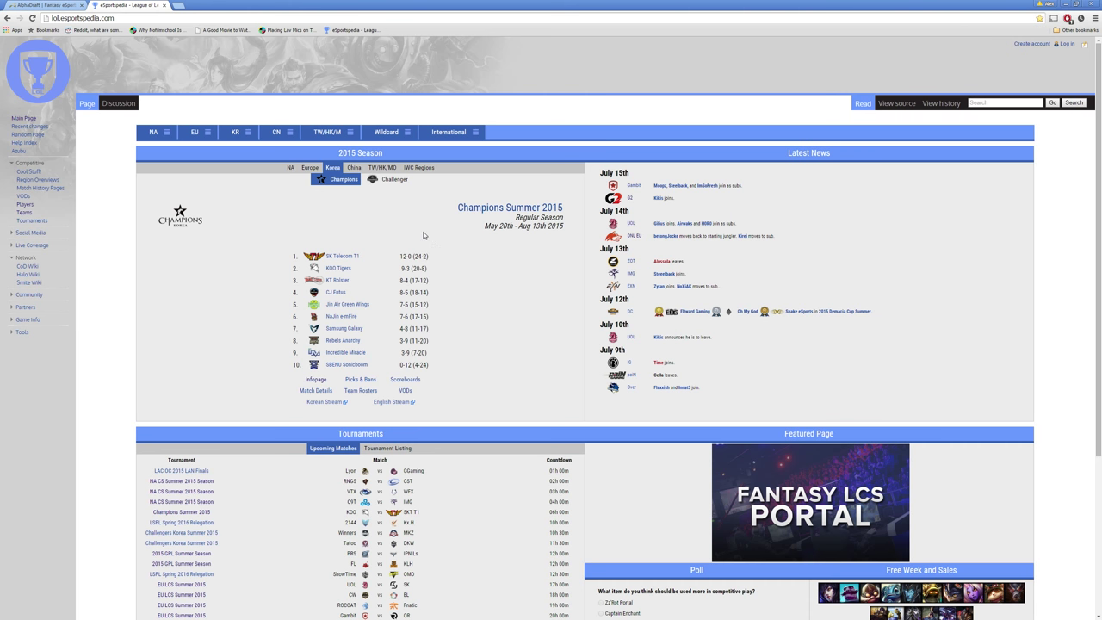
{"action": "left_click", "coordinate": [310, 168]}
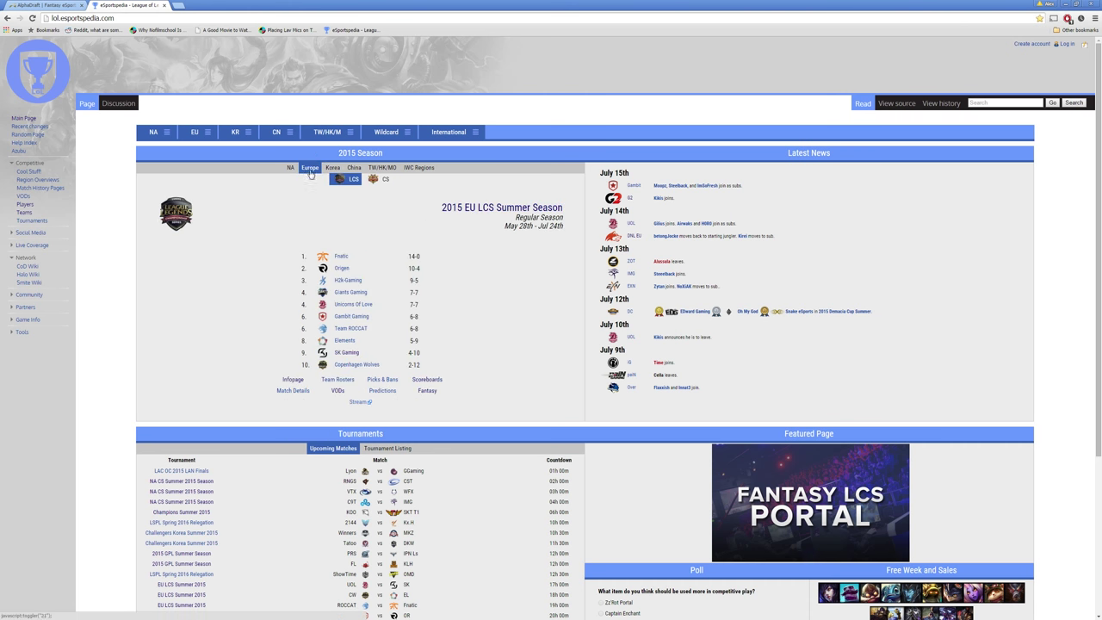
{"action": "left_click", "coordinate": [427, 392]}
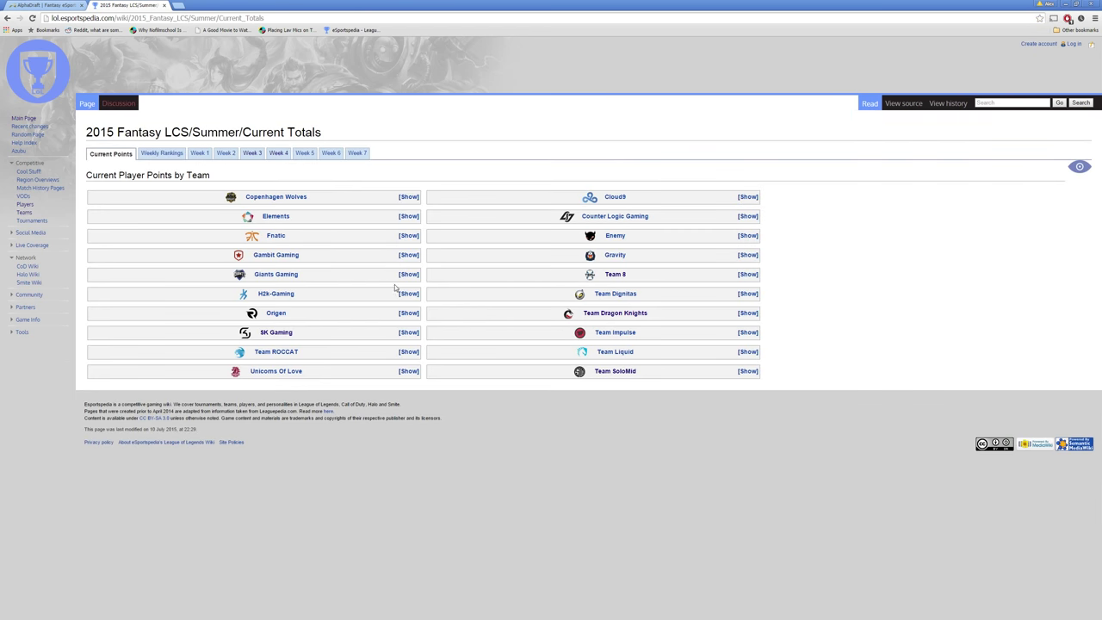
Step: Compare the net fantasy points of the H2k-Gaming players with those of the Origen players
{"action": "left_click", "coordinate": [408, 293]}
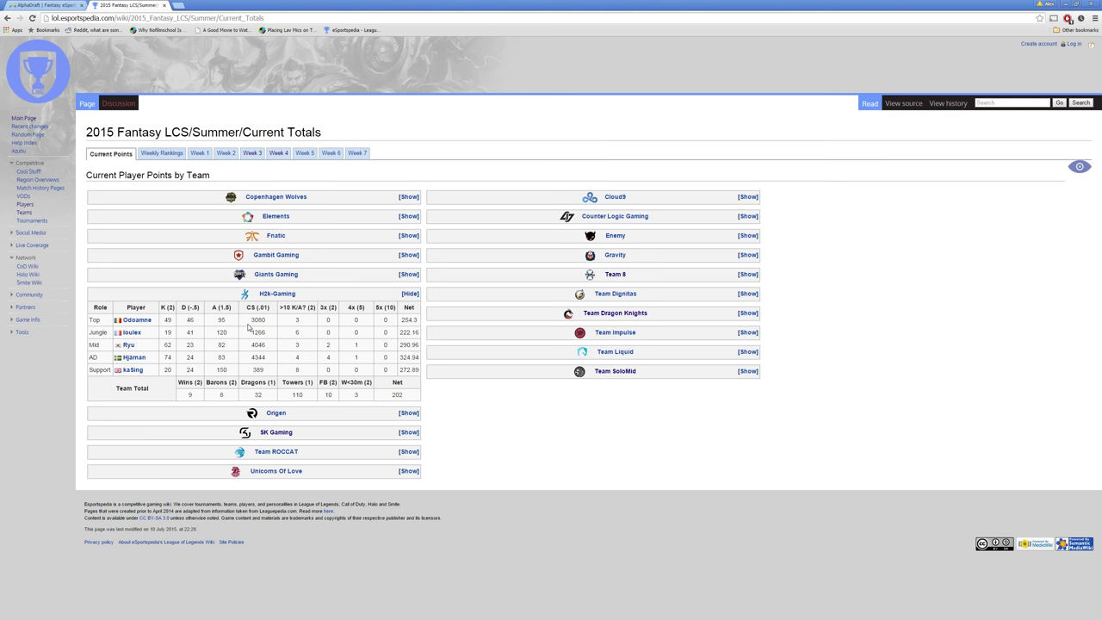
{"action": "left_click_drag", "start_coordinate": [403, 319], "coordinate": [420, 320]}
{"action": "left_click_drag", "start_coordinate": [419, 369], "coordinate": [402, 370]}
{"action": "left_click_drag", "start_coordinate": [418, 340], "coordinate": [379, 335]}
{"action": "left_click", "coordinate": [408, 332]}
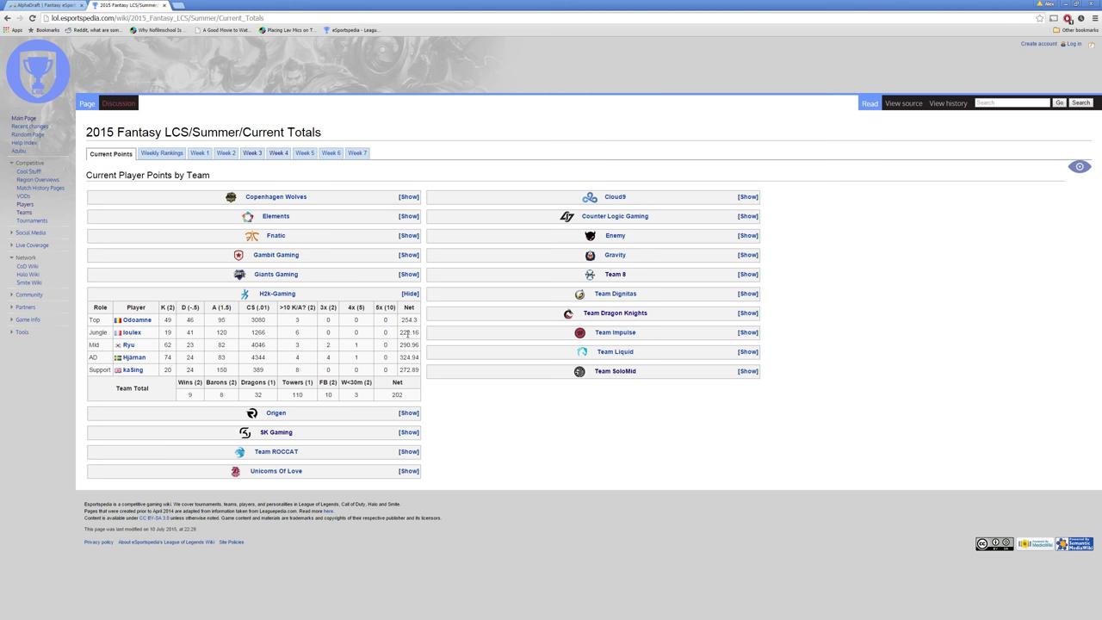
{"action": "left_click", "coordinate": [415, 413]}
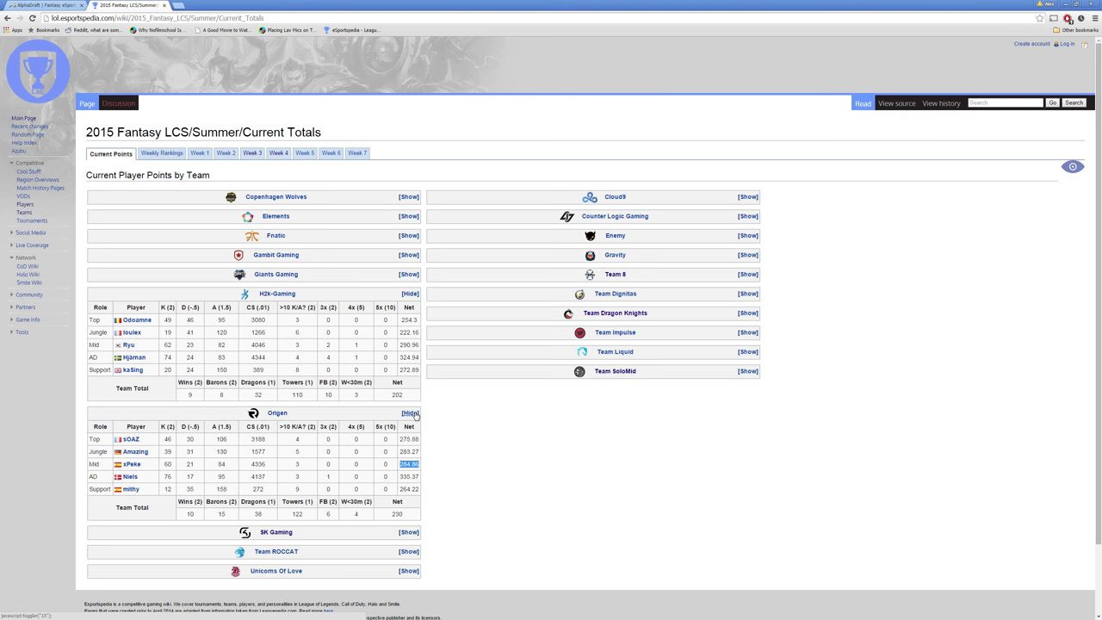
{"action": "left_click", "coordinate": [410, 413]}
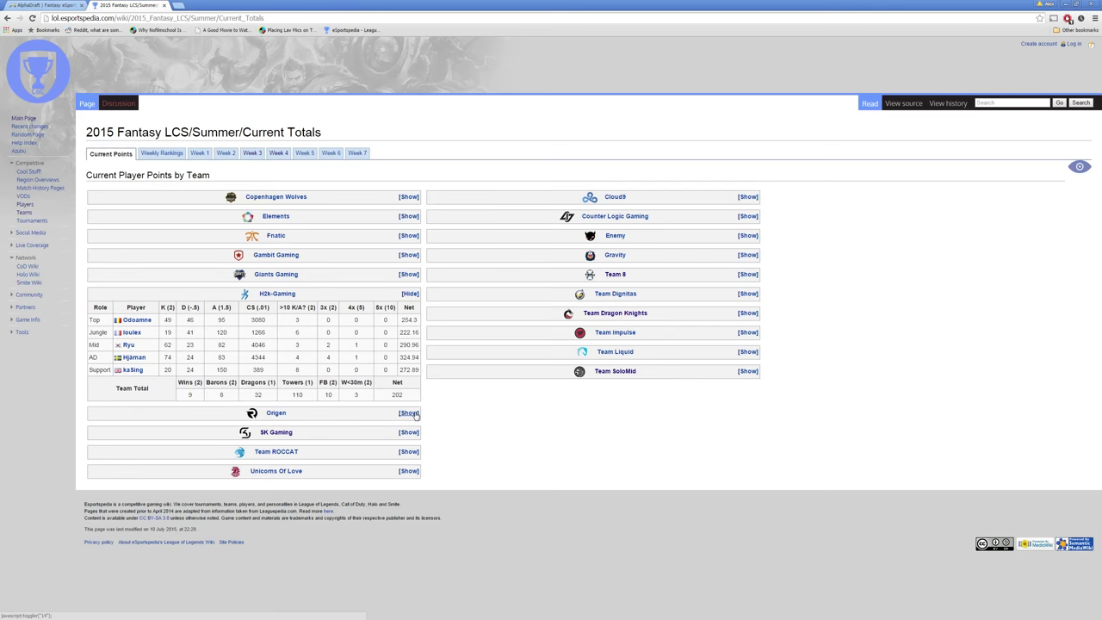
Step: Switch back to AlphaDraft and examine the remaining matches and the full list of available players for replacement options
{"action": "left_click", "coordinate": [34, 5]}
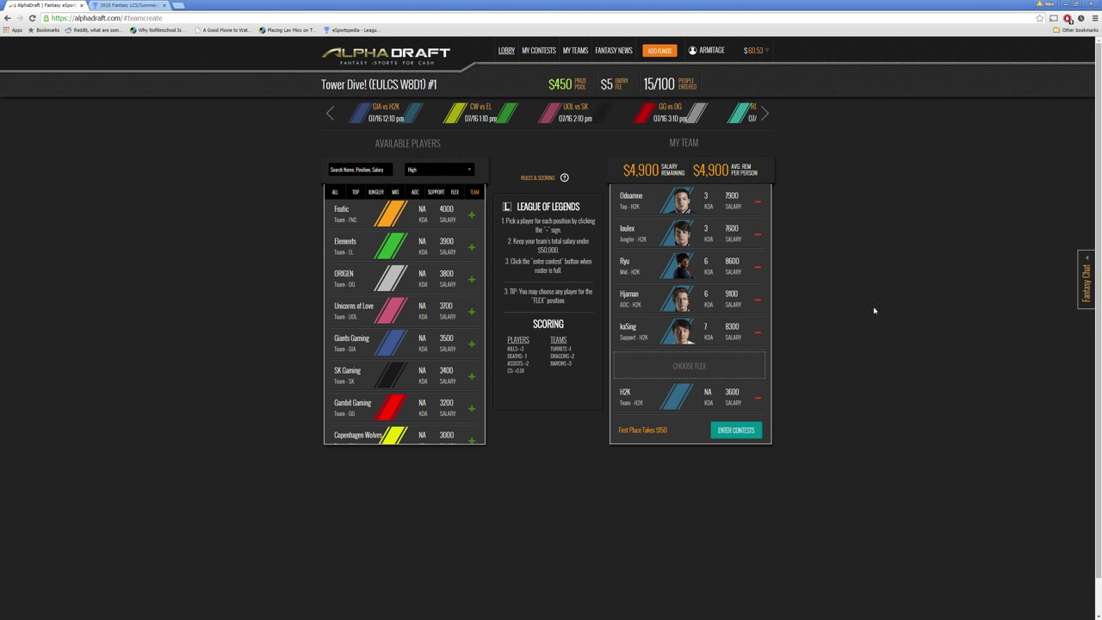
{"action": "mouse_move", "coordinate": [754, 234]}
{"action": "left_click", "coordinate": [764, 114]}
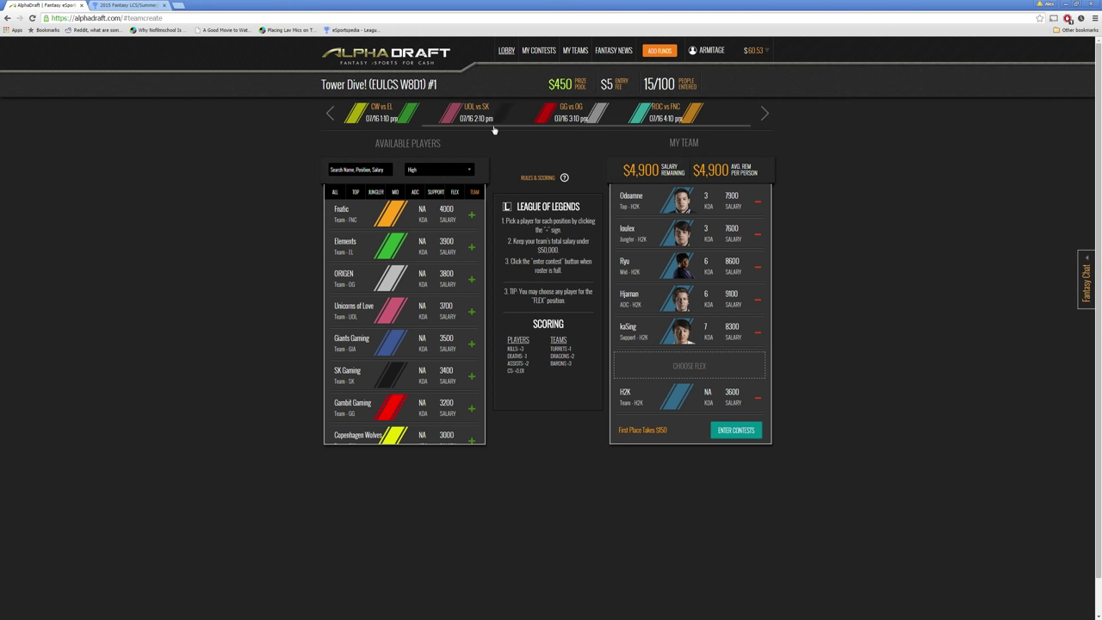
{"action": "left_click", "coordinate": [336, 192]}
{"action": "scroll", "coordinate": [401, 250], "scroll_direction": "down", "scroll_amount": 10}
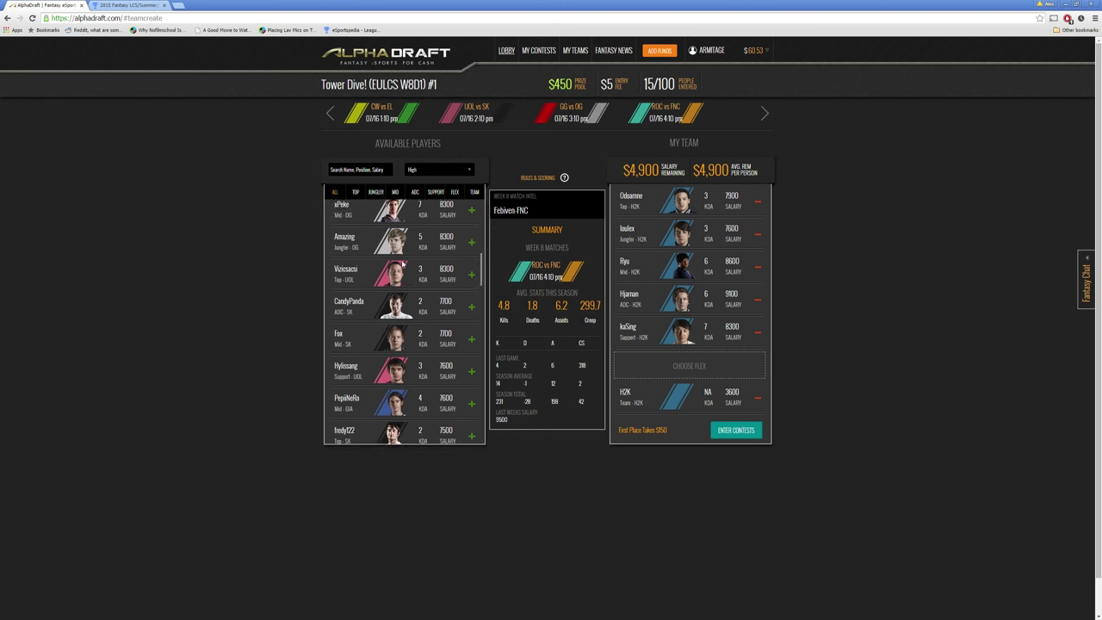
{"action": "scroll", "coordinate": [401, 265], "scroll_direction": "up", "scroll_amount": 3}
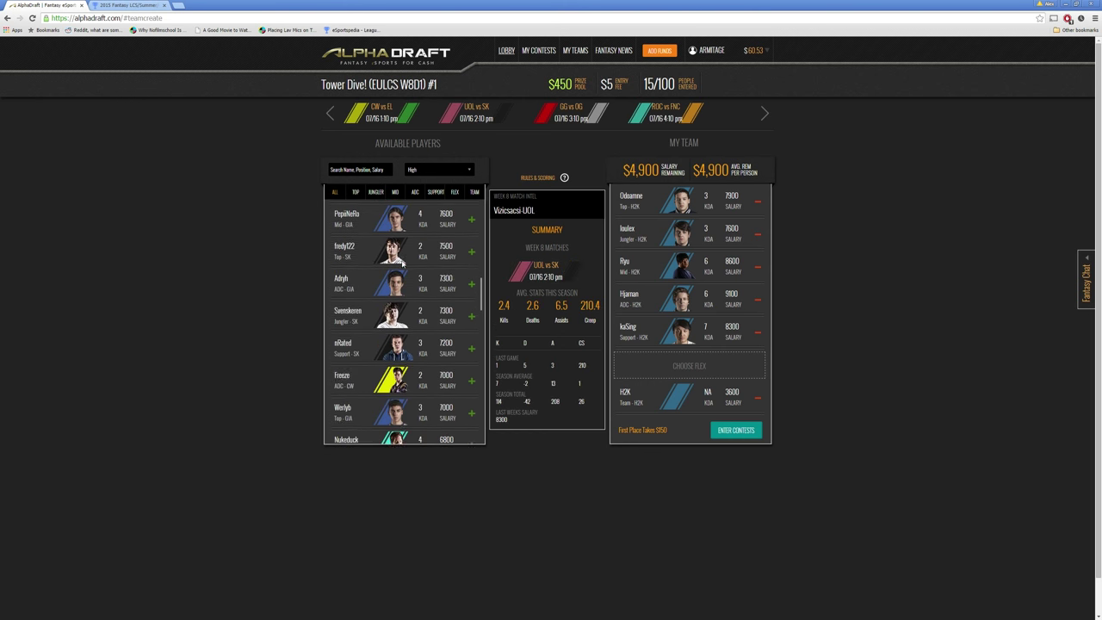
{"action": "scroll", "coordinate": [474, 251], "scroll_direction": "up", "scroll_amount": 3}
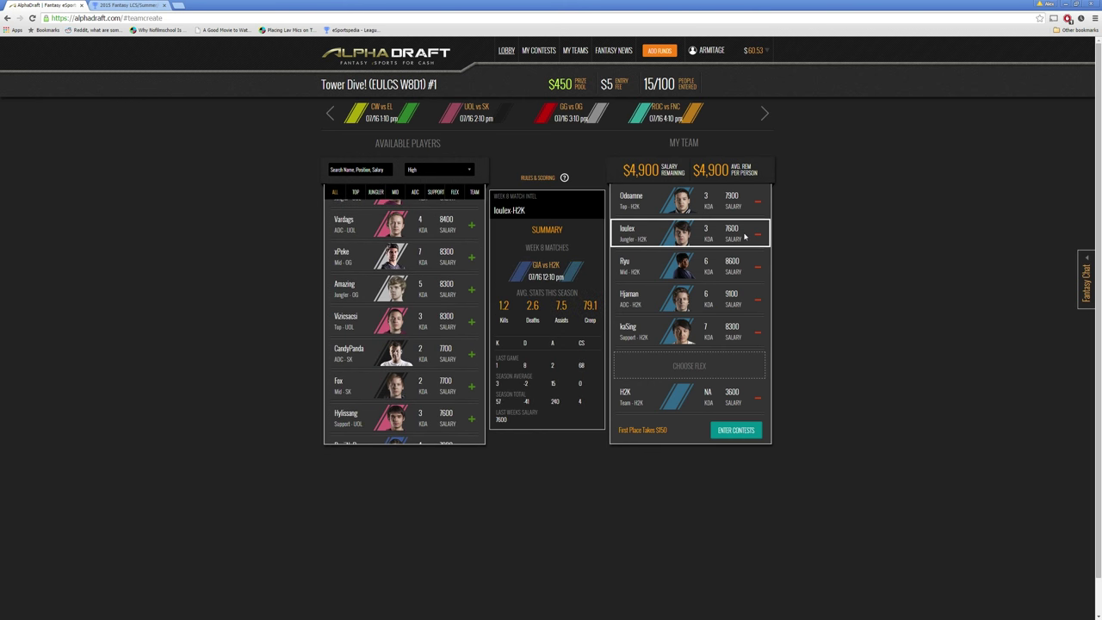
Step: Replace the jungler loulex with Dexter from Elements and remove the H2K team pick from the roster
{"action": "left_click", "coordinate": [757, 234]}
{"action": "left_click", "coordinate": [757, 398]}
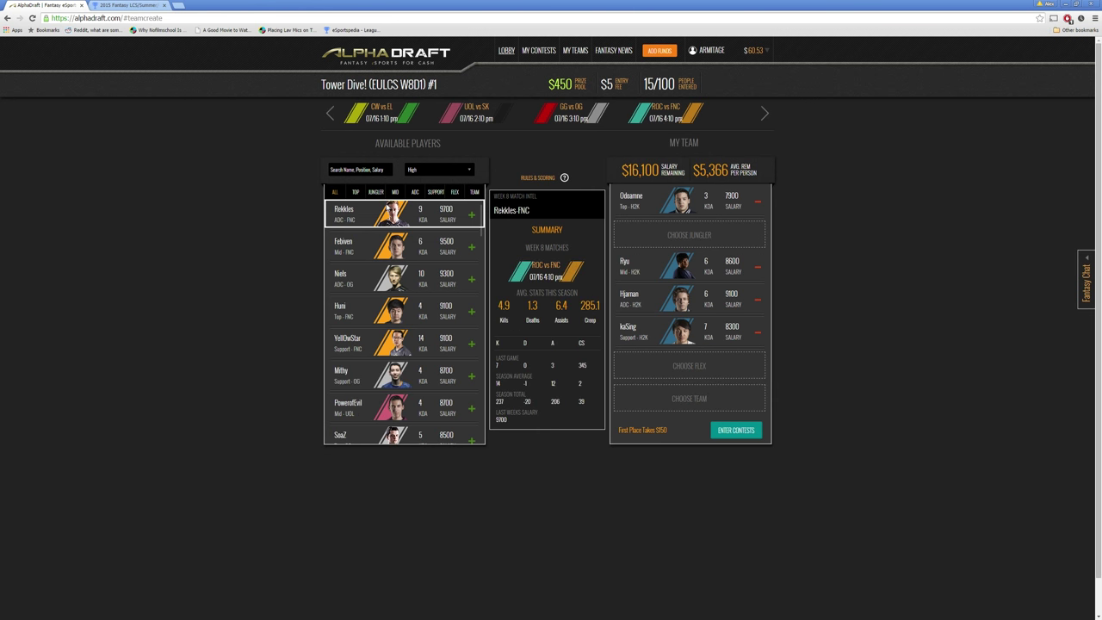
{"action": "left_click", "coordinate": [375, 191]}
{"action": "scroll", "coordinate": [425, 344], "scroll_direction": "down", "scroll_amount": 2}
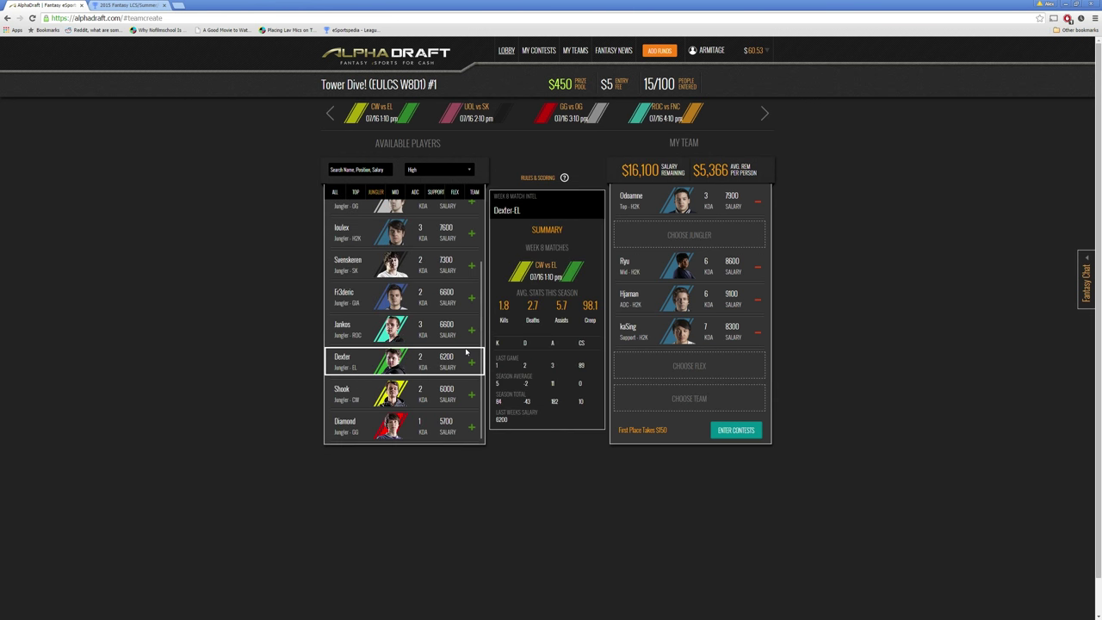
{"action": "left_click", "coordinate": [471, 396]}
Step: Add the Elements mid player Froggen to the flex slot and choose Elements as the team pick
{"action": "left_click", "coordinate": [395, 191]}
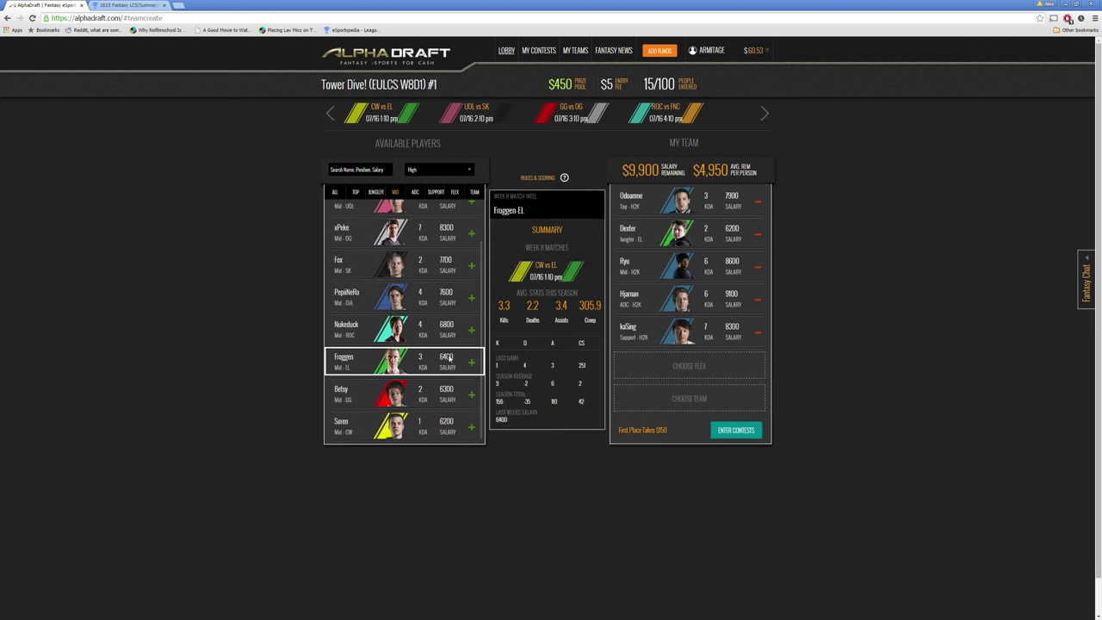
{"action": "left_click", "coordinate": [470, 361]}
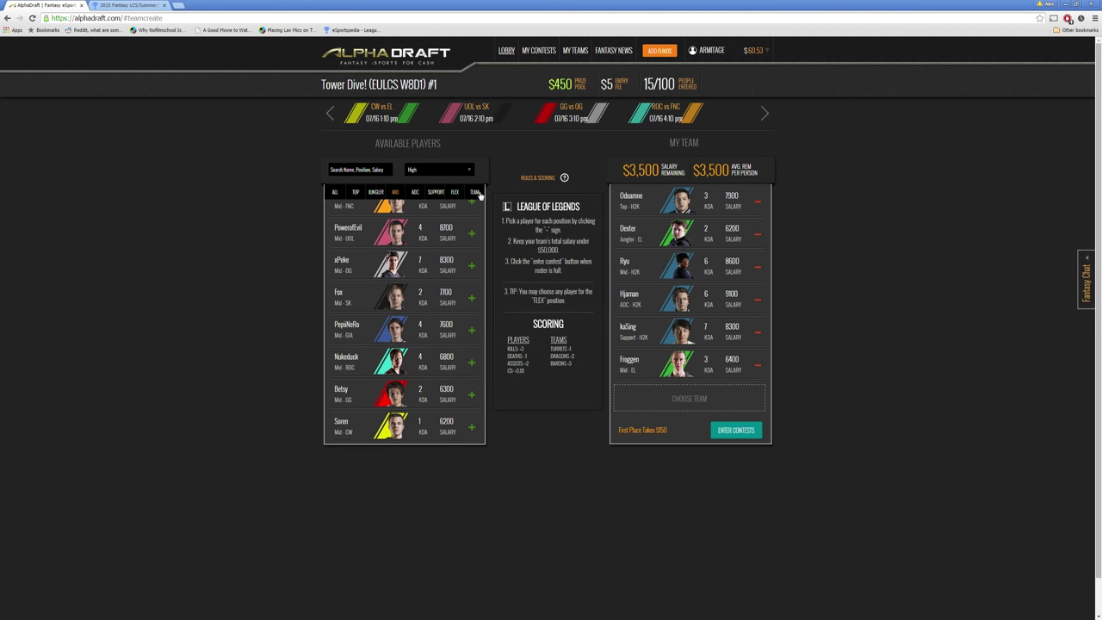
{"action": "left_click", "coordinate": [474, 191]}
{"action": "left_click", "coordinate": [470, 247]}
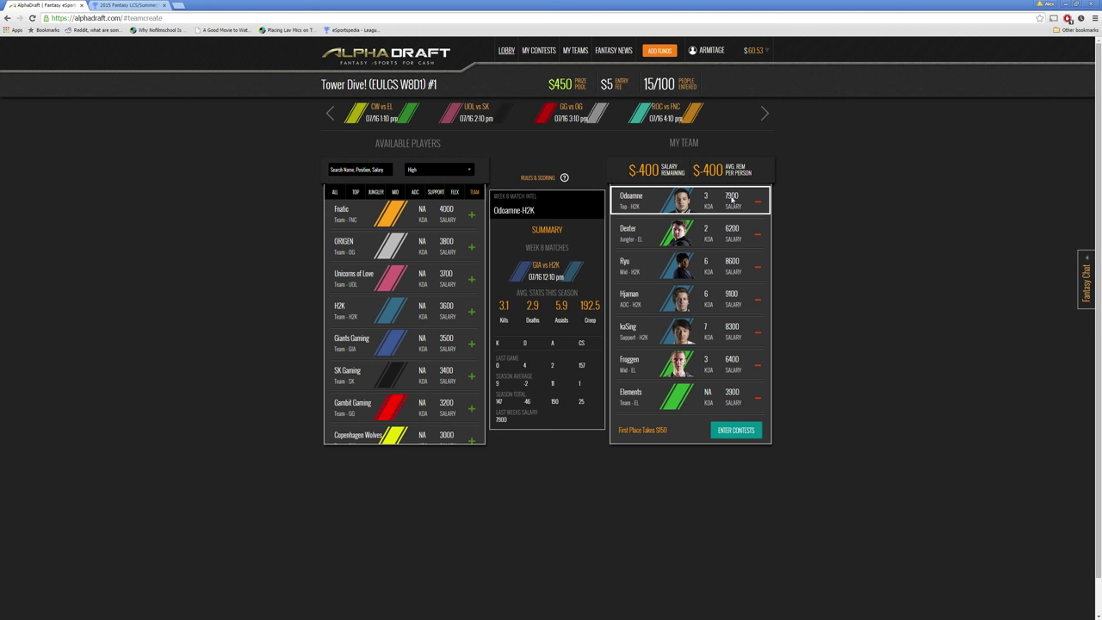
Step: Replace Froggen in the flex slot with the Elements support player Nyph
{"action": "left_click", "coordinate": [760, 366]}
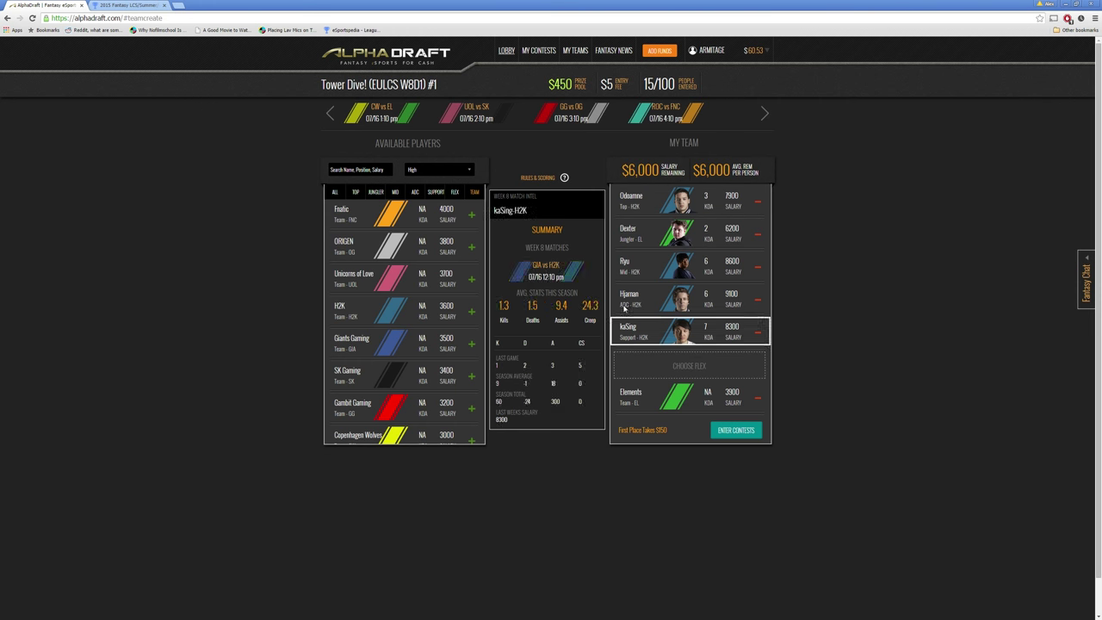
{"action": "left_click", "coordinate": [435, 191]}
{"action": "scroll", "coordinate": [459, 354], "scroll_direction": "down", "scroll_amount": 1}
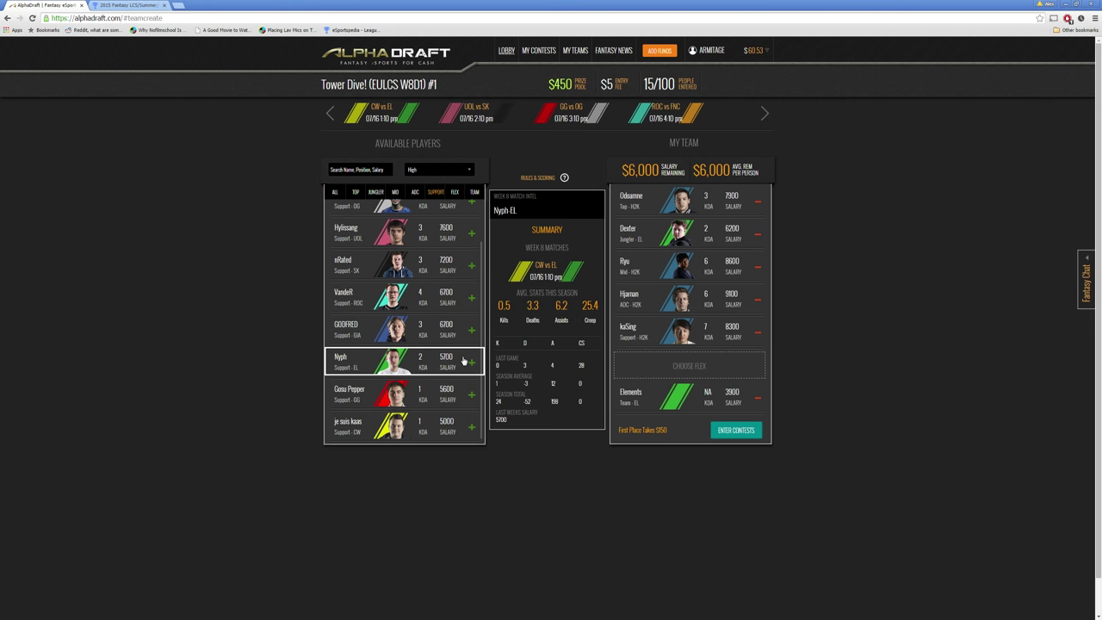
{"action": "left_click", "coordinate": [471, 362]}
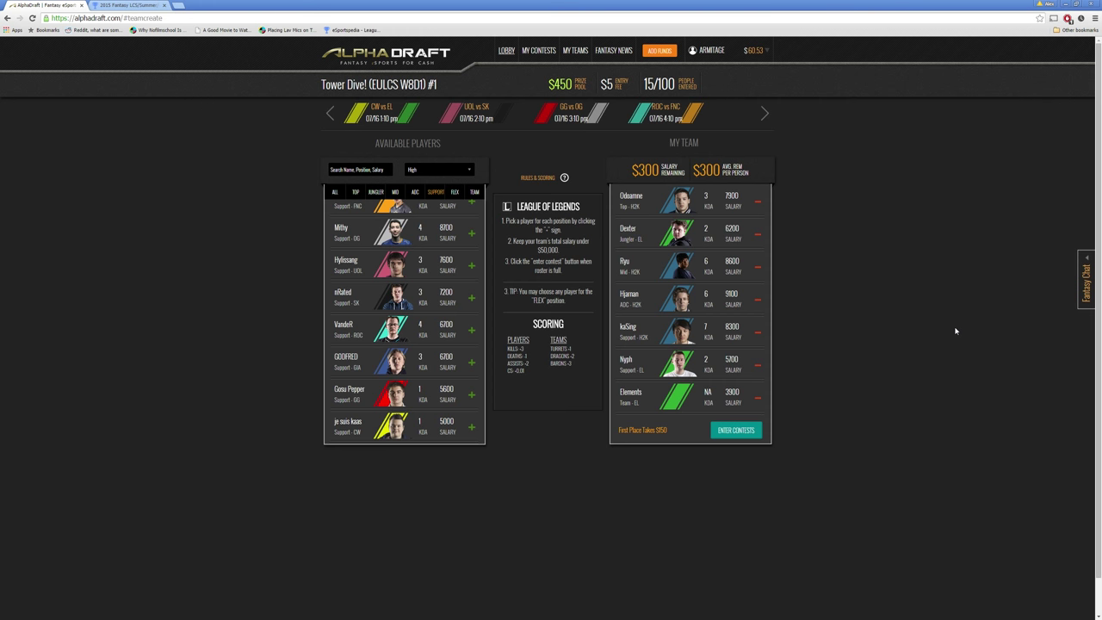
Step: Replace Nyph in the flex slot with the Elements top player Jwaow
{"action": "left_click", "coordinate": [353, 197]}
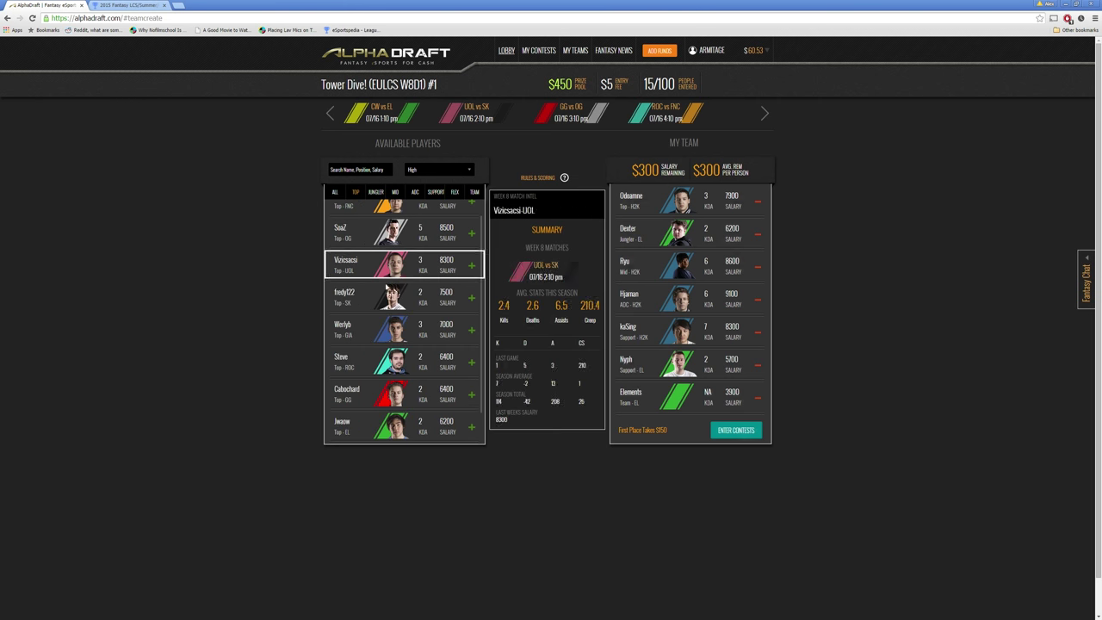
{"action": "left_click", "coordinate": [757, 365]}
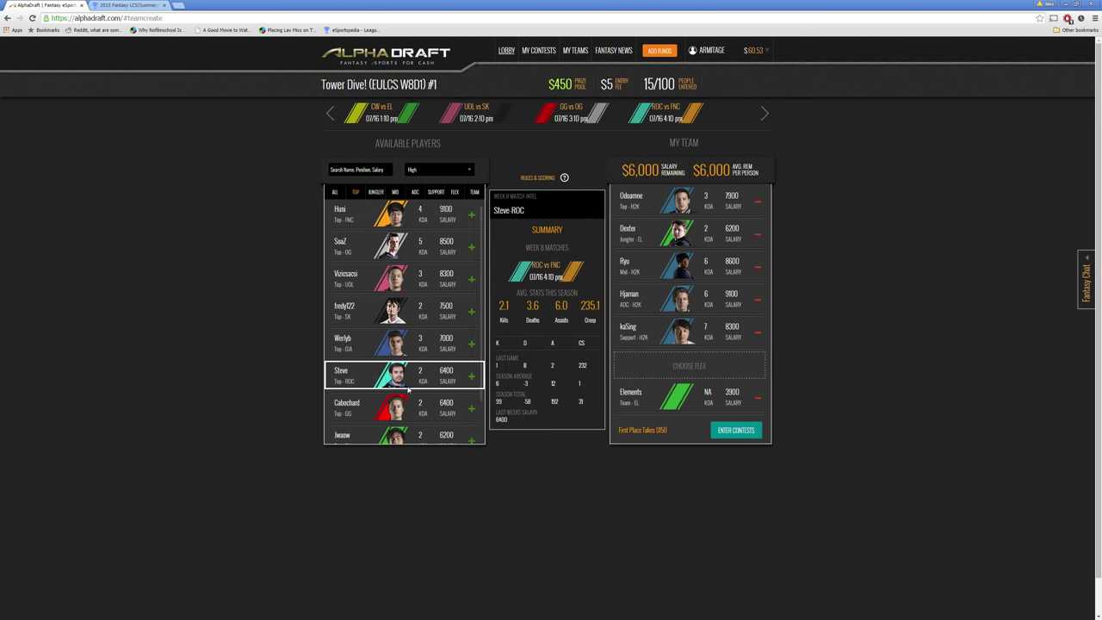
{"action": "left_click", "coordinate": [471, 394]}
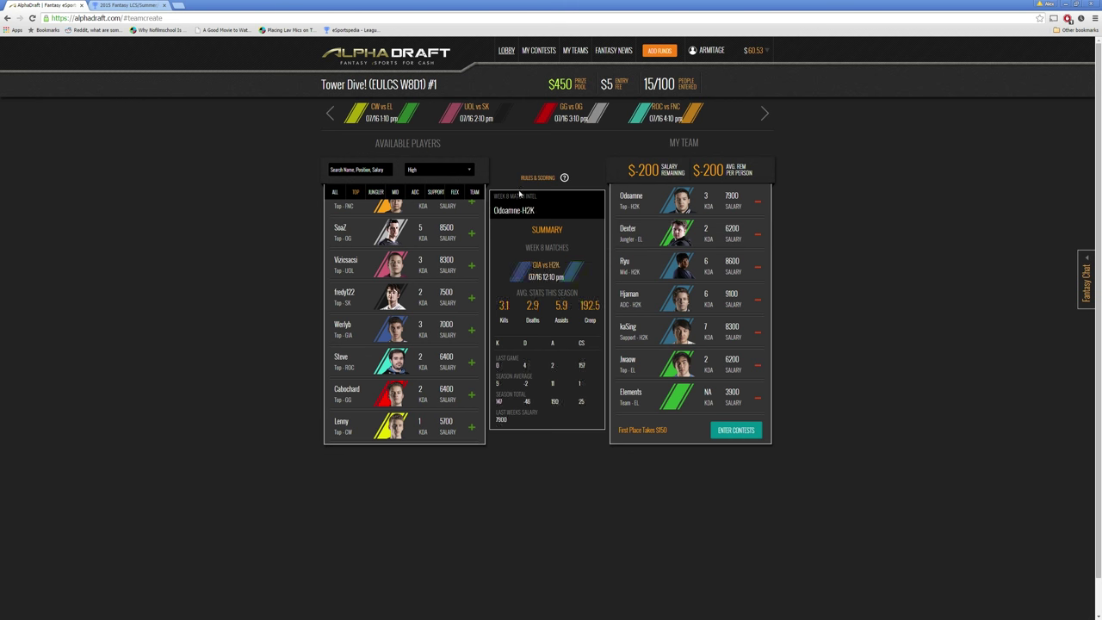
Step: Replace the Elements team pick with Unicorns of Love
{"action": "left_click", "coordinate": [474, 191]}
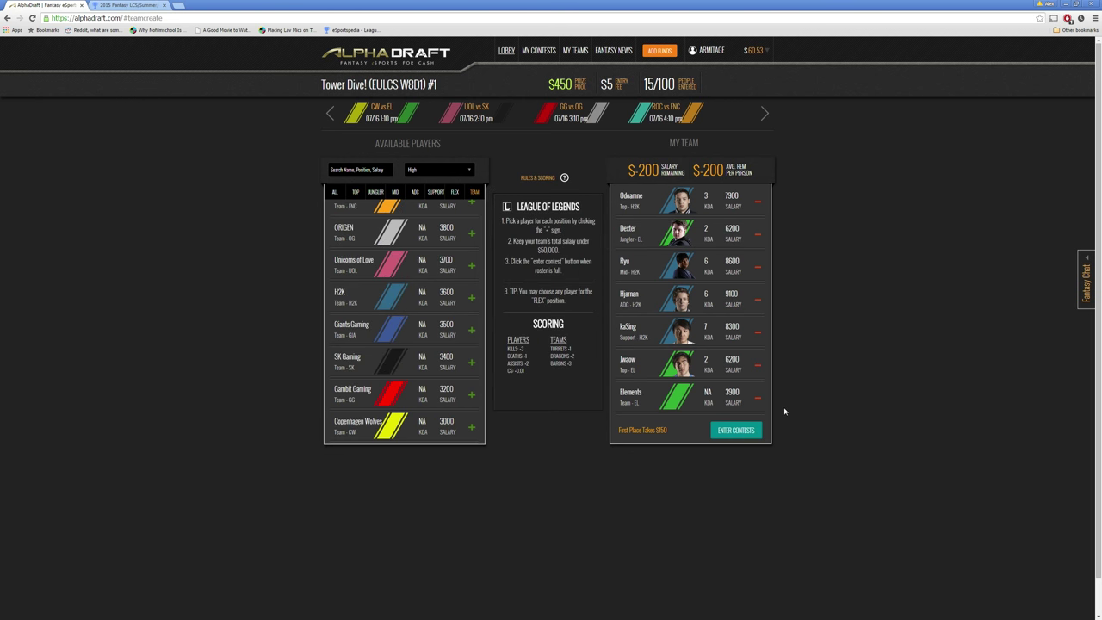
{"action": "left_click", "coordinate": [758, 398]}
{"action": "left_click", "coordinate": [470, 312]}
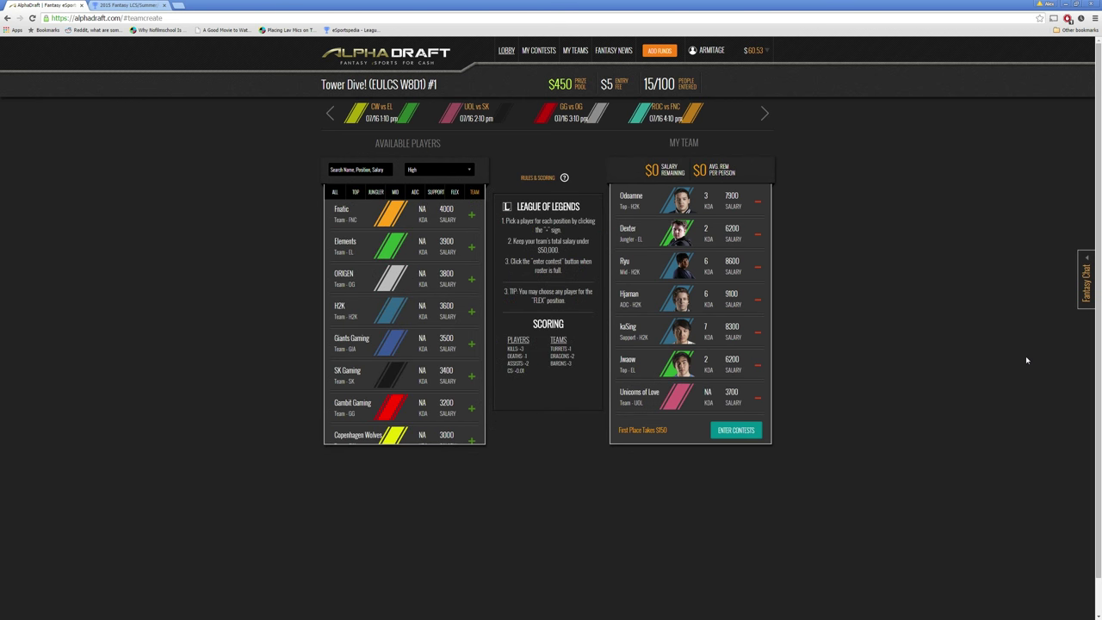